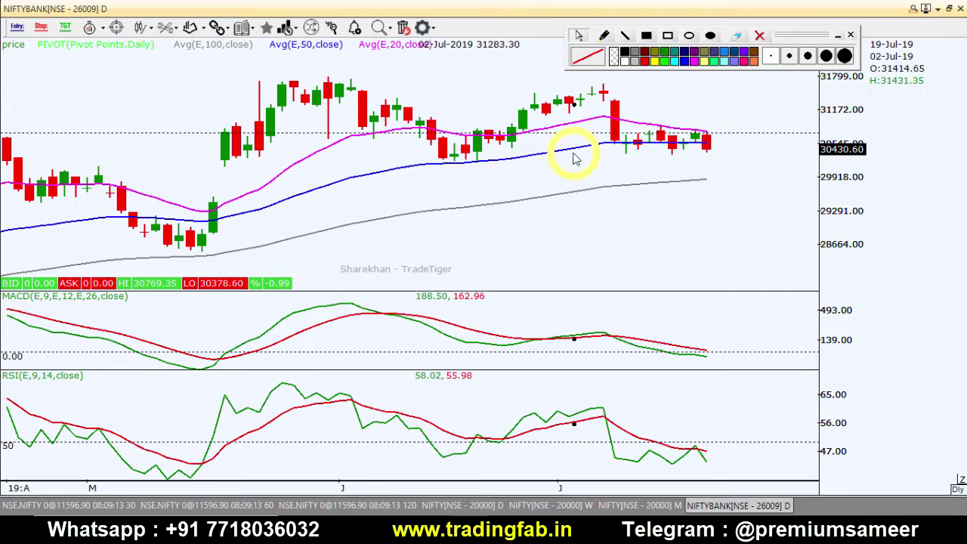
Draw a horizontal line at about 30224 on the Bank Nifty daily chart and fill the May 2019 price gap with a red rectangle
{"action": "left_click_drag", "start_coordinate": [571, 155], "coordinate": [536, 161]}
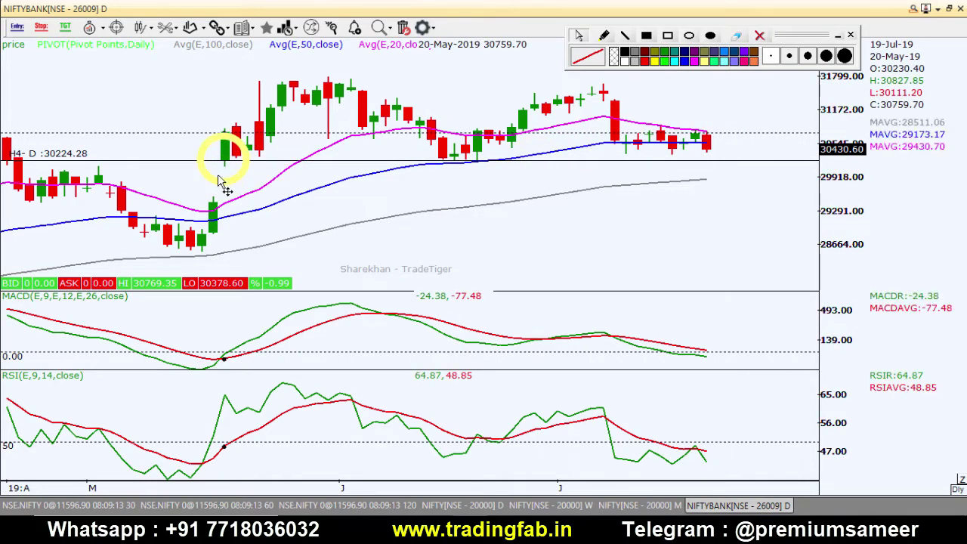
{"action": "left_click", "coordinate": [646, 36]}
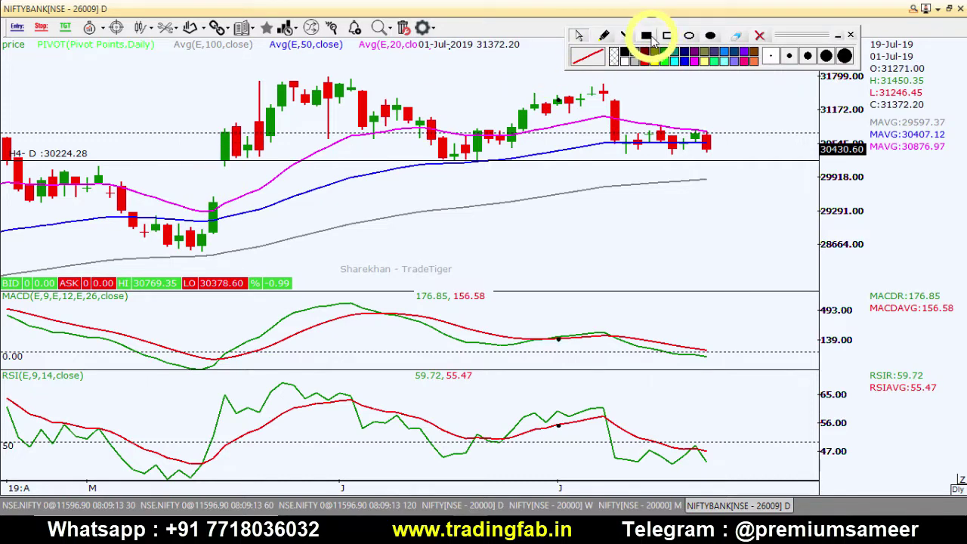
{"action": "left_click_drag", "start_coordinate": [215, 187], "coordinate": [220, 198]}
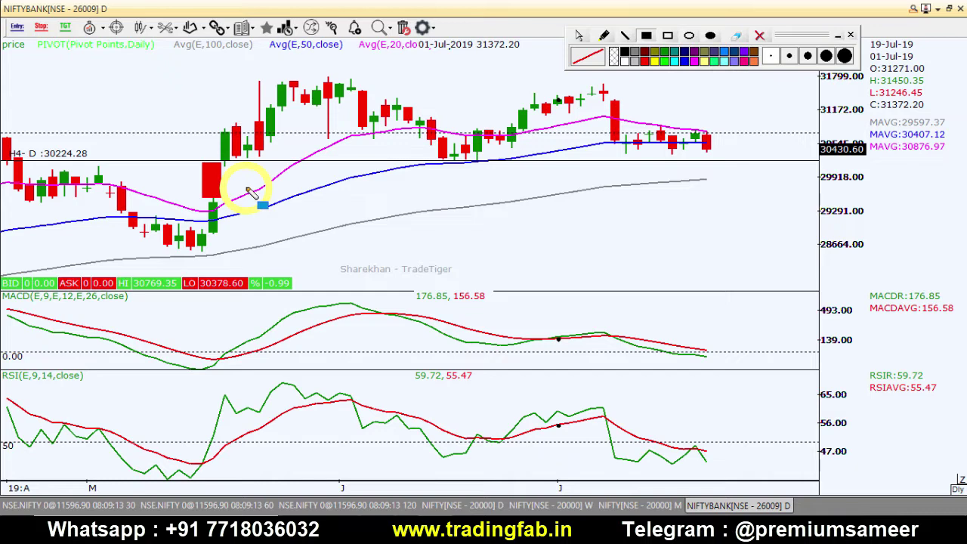
{"action": "left_click", "coordinate": [580, 34]}
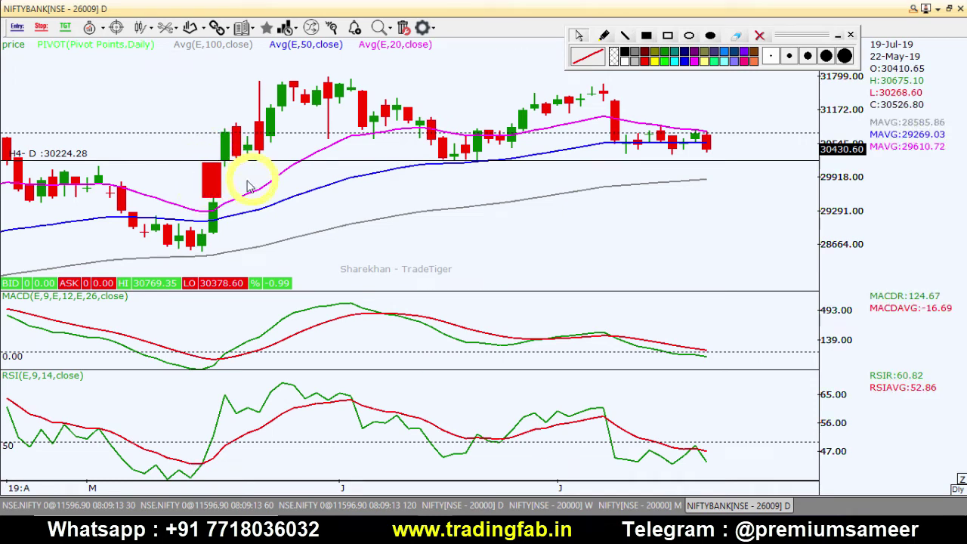
{"action": "left_click", "coordinate": [217, 175]}
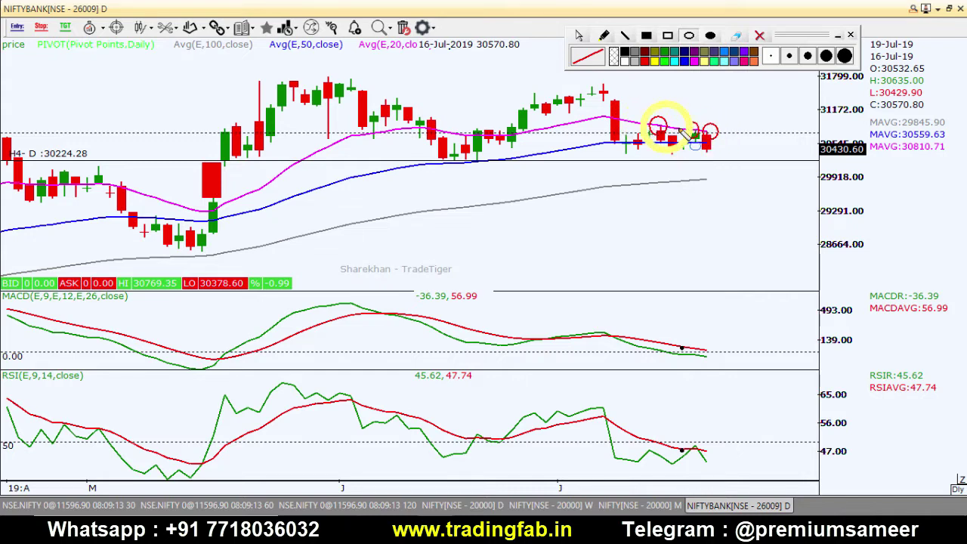
Clear the red rectangle and circle annotations from the Bank Nifty daily chart
{"action": "left_click", "coordinate": [578, 36]}
{"action": "left_click", "coordinate": [726, 153]}
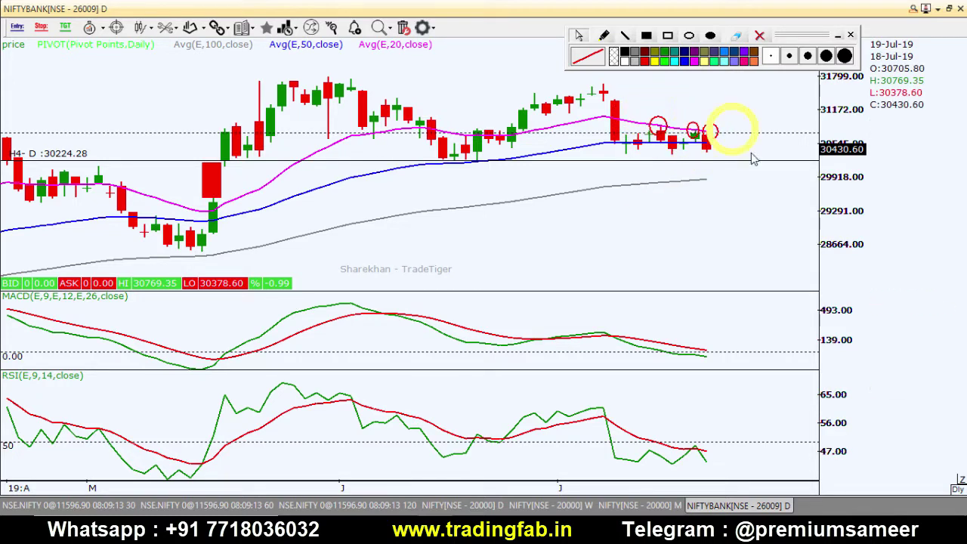
{"action": "left_click", "coordinate": [759, 36]}
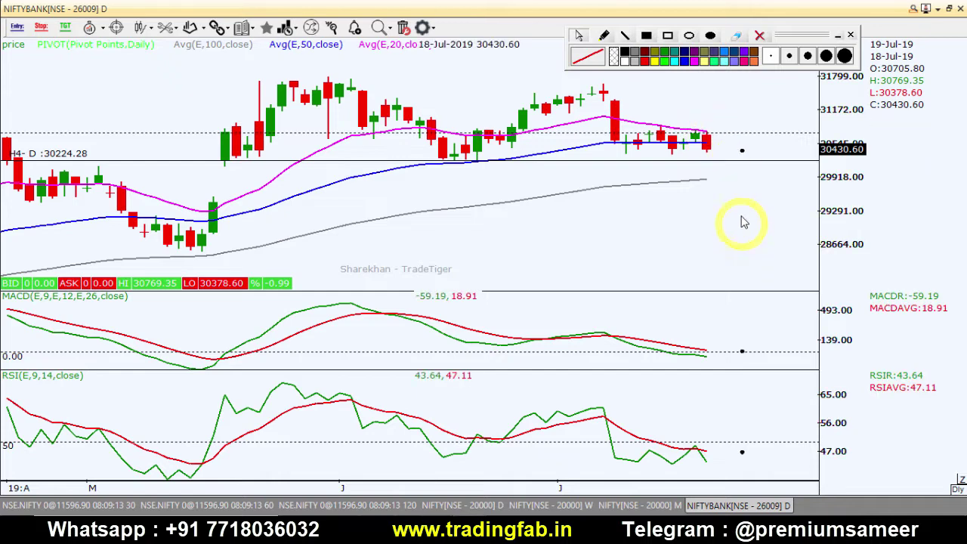
Examine the Nifty weekly chart, comparing the latest candles with the rising trendline, the moving averages, MACD and RSI
{"action": "scroll", "coordinate": [675, 207], "scroll_direction": "down", "scroll_amount": 2}
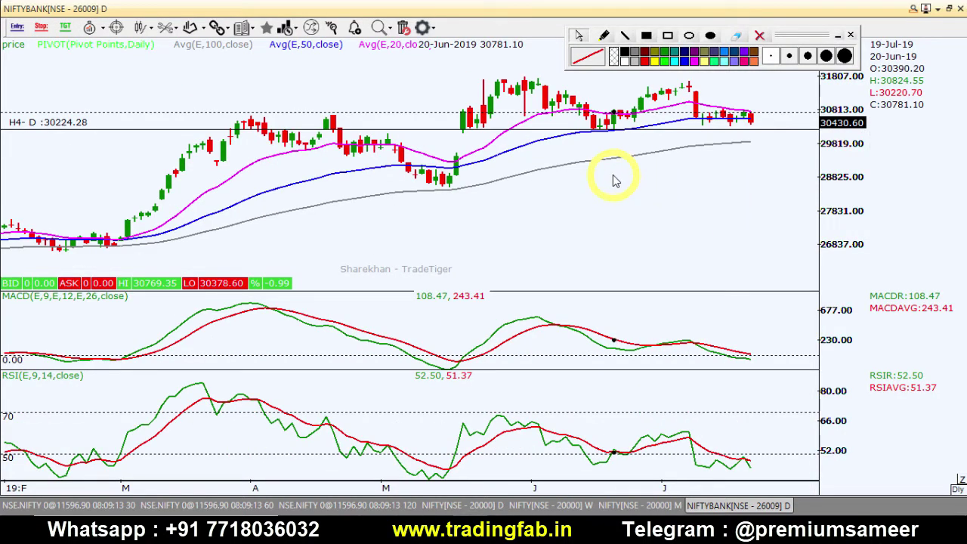
{"action": "left_click", "coordinate": [557, 504]}
{"action": "scroll", "coordinate": [562, 241], "scroll_direction": "up", "scroll_amount": 2}
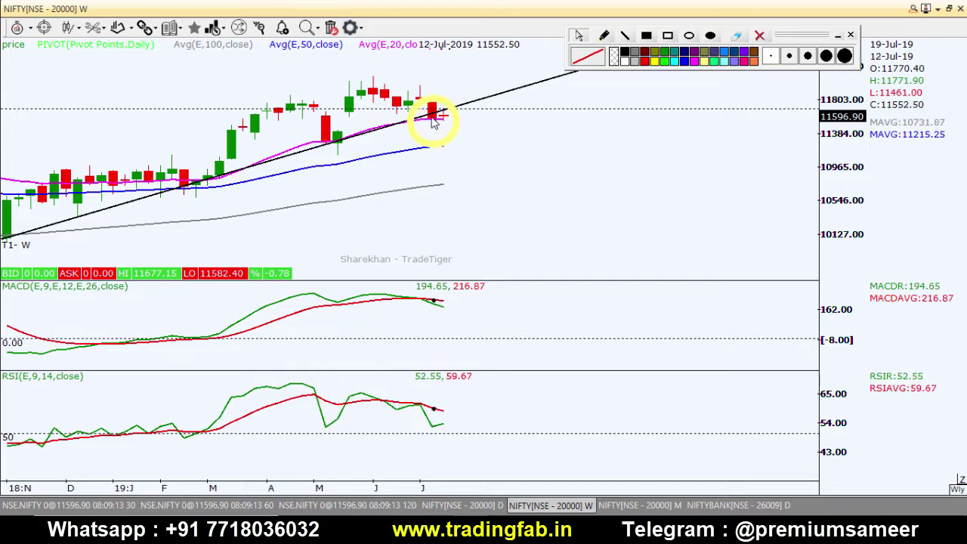
{"action": "scroll", "coordinate": [733, 209], "scroll_direction": "down", "scroll_amount": 4}
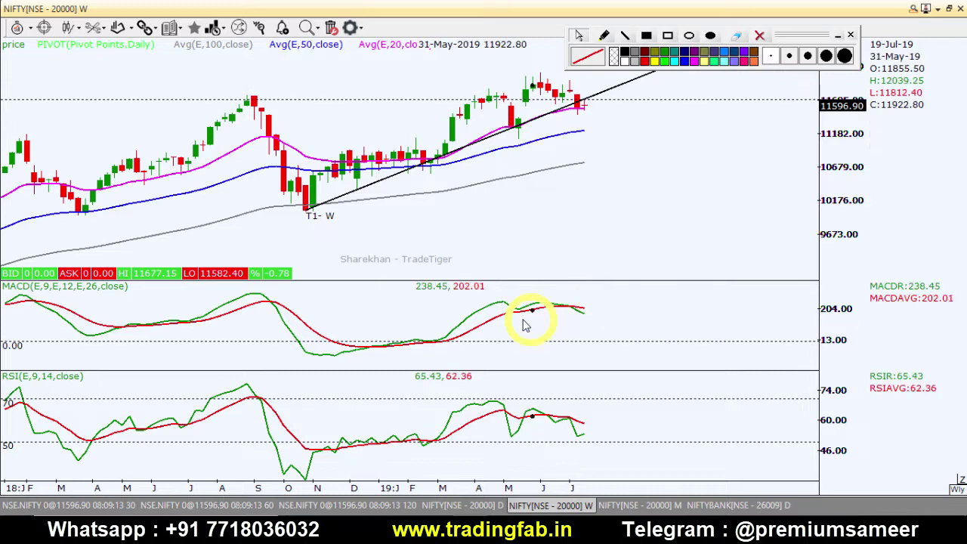
{"action": "scroll", "coordinate": [648, 210], "scroll_direction": "down", "scroll_amount": 2}
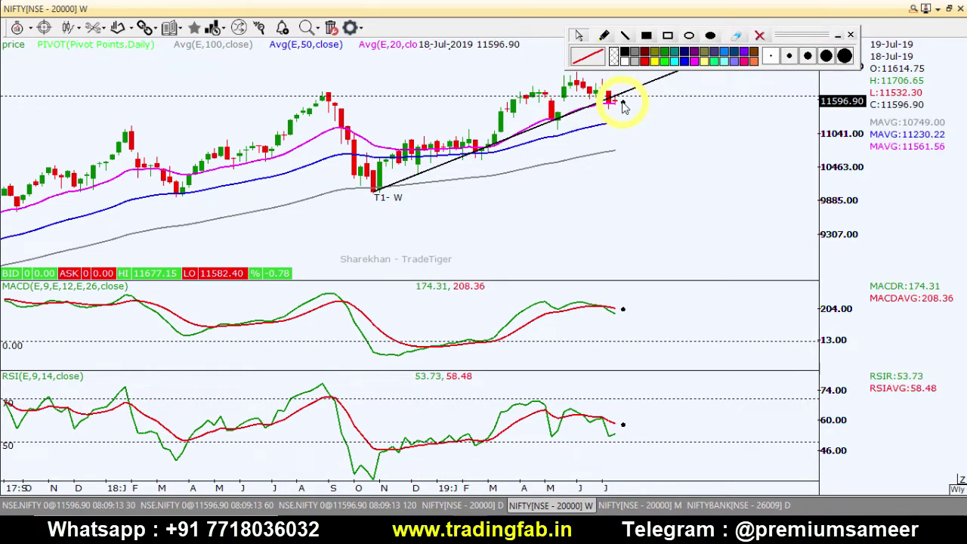
{"action": "left_click_drag", "start_coordinate": [657, 113], "coordinate": [593, 124]}
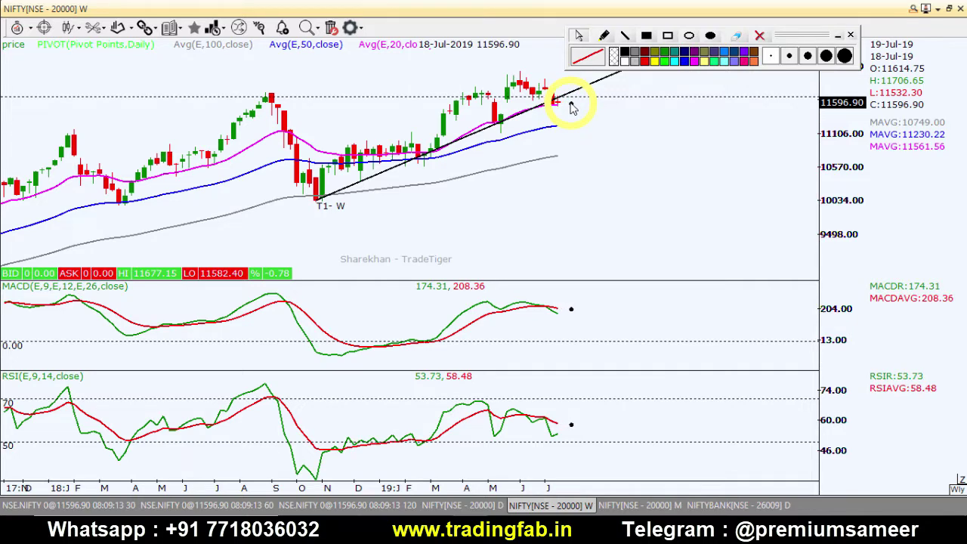
{"action": "scroll", "coordinate": [572, 107], "scroll_direction": "up", "scroll_amount": 2}
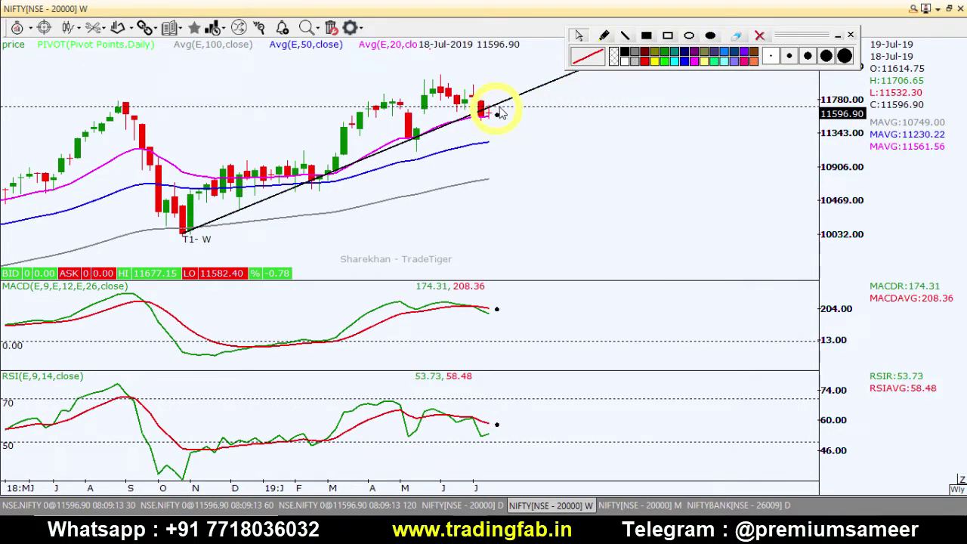
Examine the latest candles on the Nifty daily chart against the rising trendline and the 20, 50 and 100 moving averages
{"action": "left_click", "coordinate": [460, 506]}
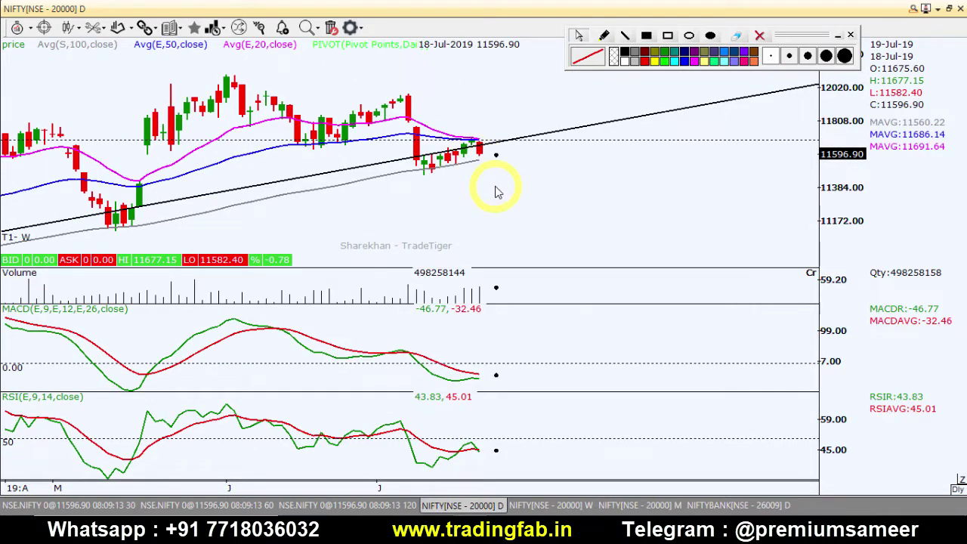
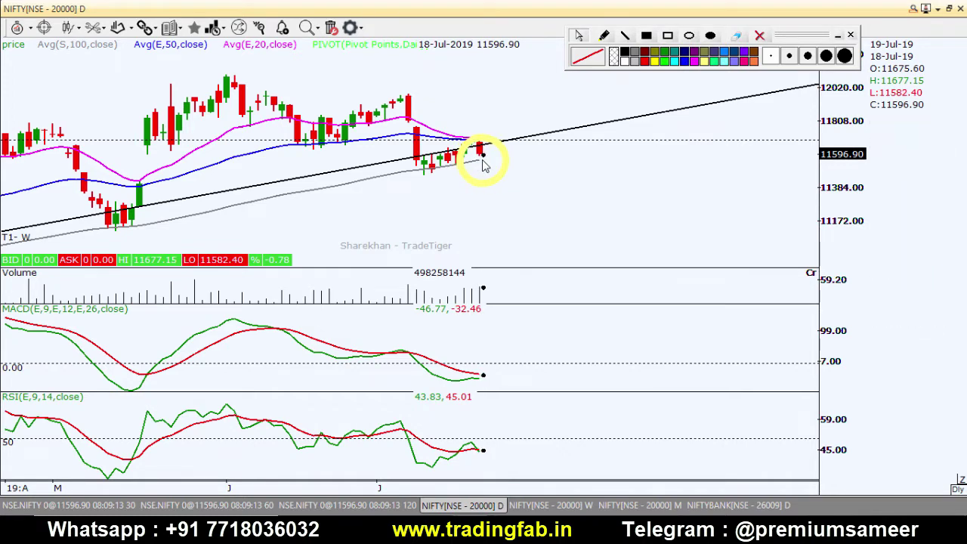
{"action": "scroll", "coordinate": [500, 158], "scroll_direction": "down", "scroll_amount": 2}
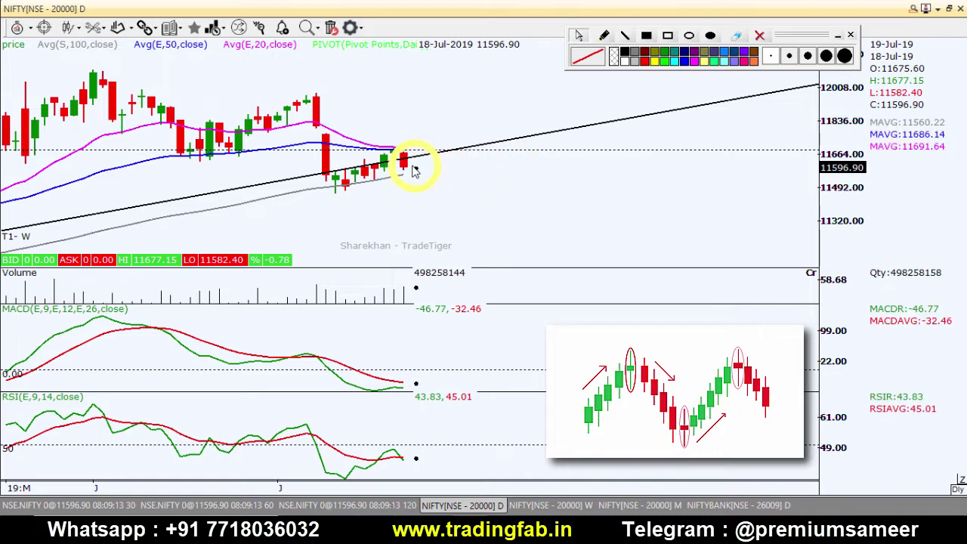
{"action": "scroll", "coordinate": [412, 147], "scroll_direction": "up", "scroll_amount": 1}
{"action": "scroll", "coordinate": [412, 147], "scroll_direction": "up", "scroll_amount": 1}
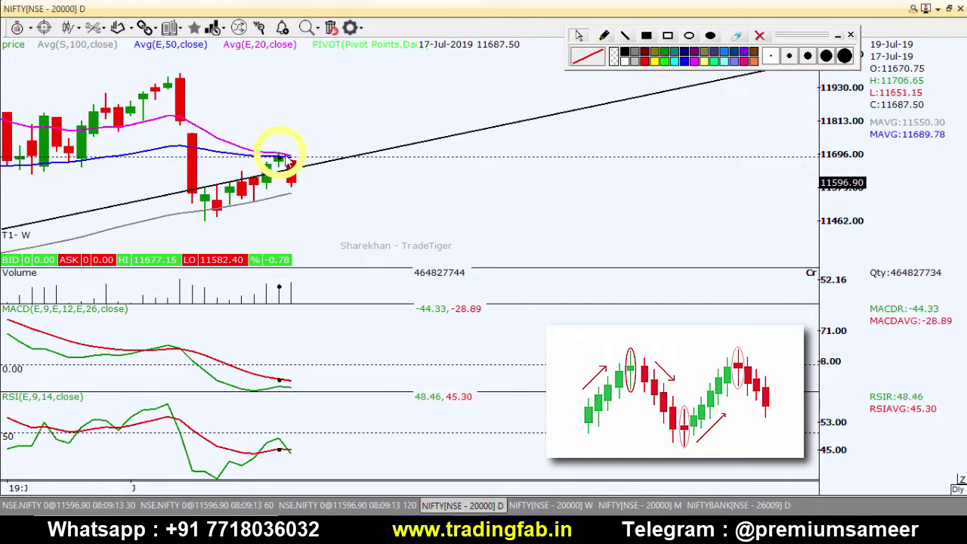
{"action": "scroll", "coordinate": [278, 161], "scroll_direction": "up", "scroll_amount": 1}
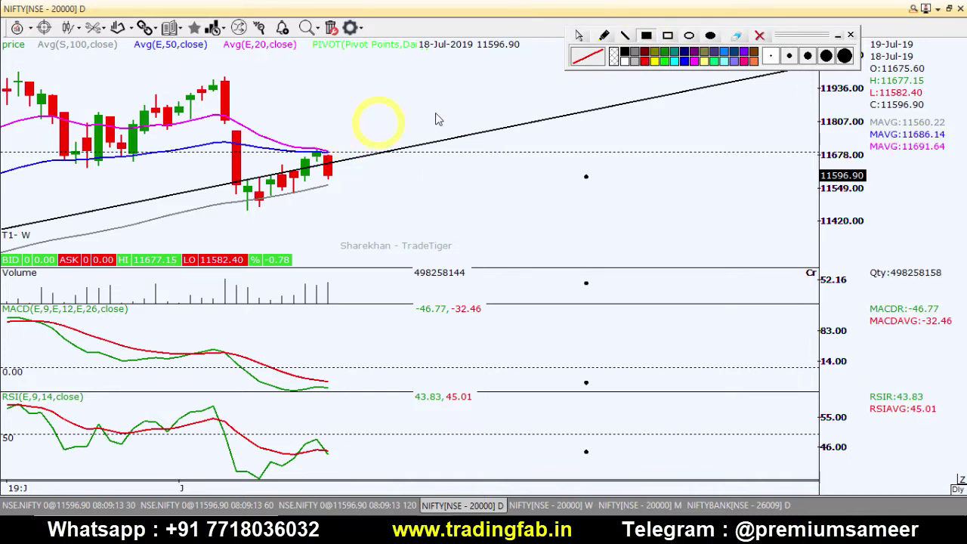
Draw a small filled green rectangle just after and above the latest candle on the Nifty daily chart
{"action": "left_click", "coordinate": [672, 61]}
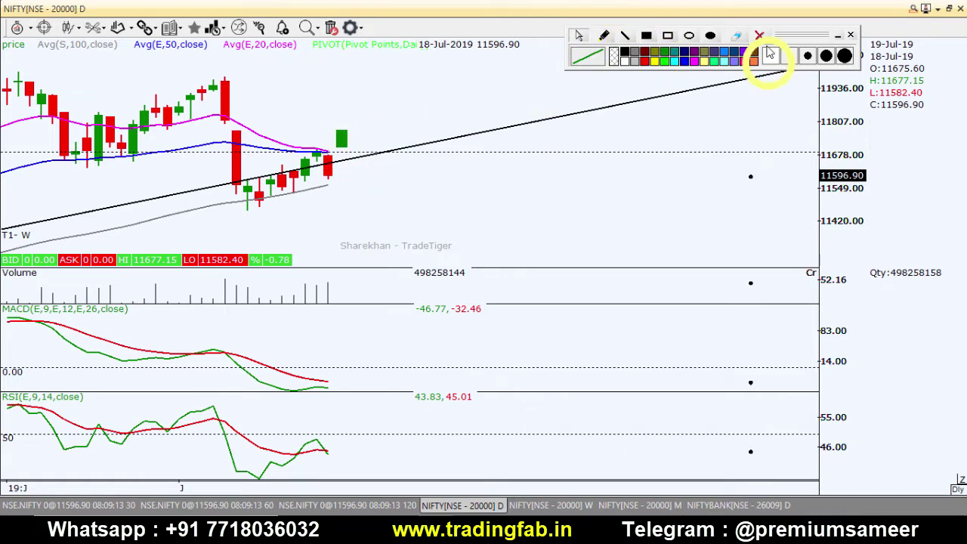
{"action": "scroll", "coordinate": [562, 184], "scroll_direction": "down", "scroll_amount": 2}
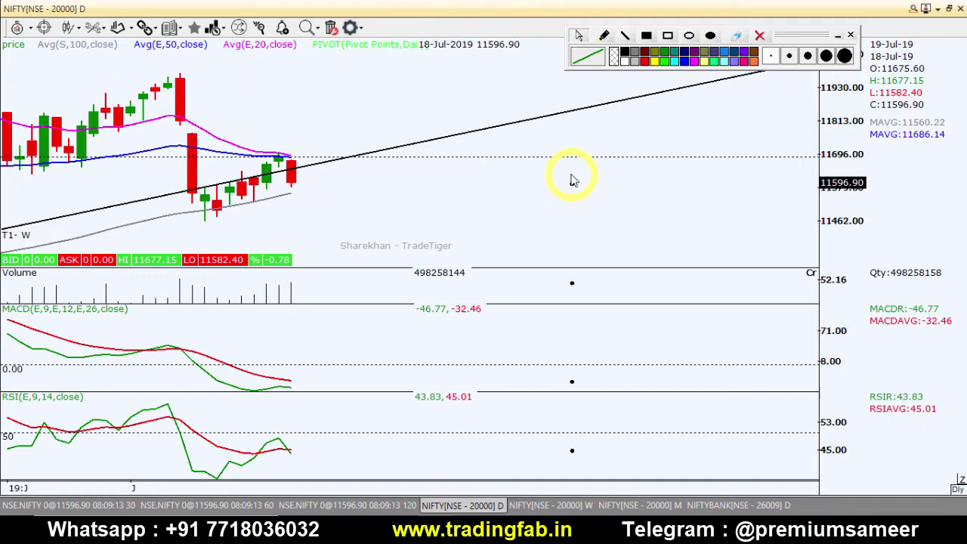
{"action": "scroll", "coordinate": [568, 181], "scroll_direction": "down", "scroll_amount": 3}
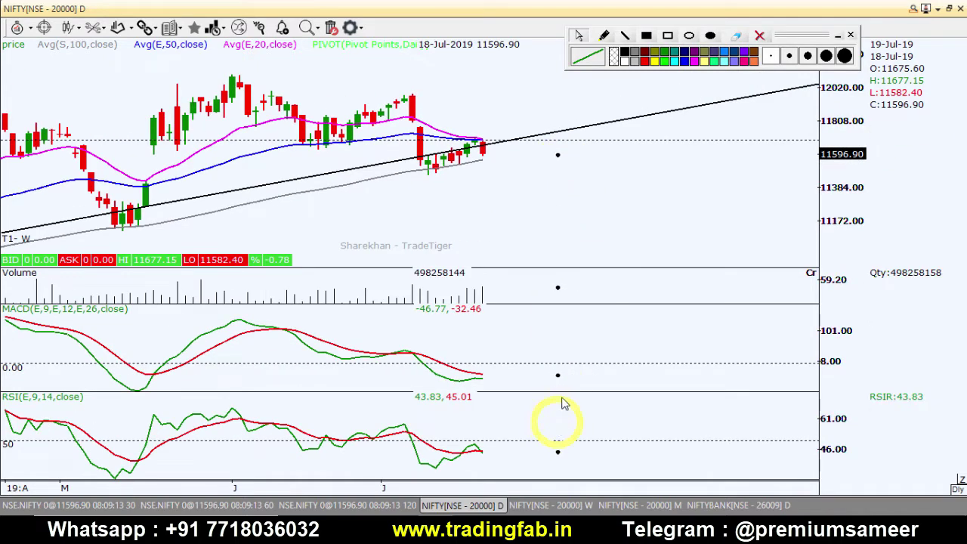
Delete all the existing horizontal level lines, from 11765.90 down to 11639.96, on the Nifty 60-minute chart
{"action": "left_click", "coordinate": [234, 505]}
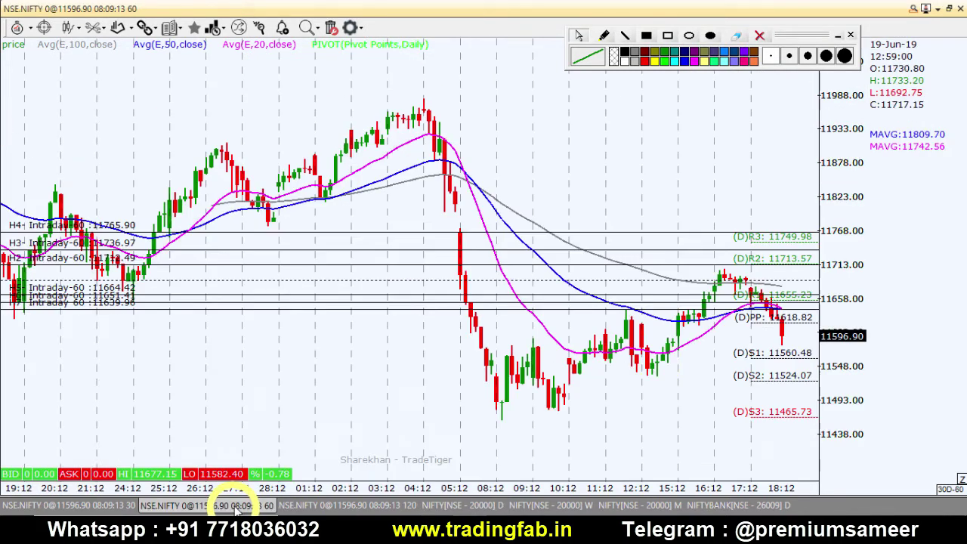
{"action": "key", "text": "Delete"}
{"action": "left_click", "coordinate": [661, 233]}
{"action": "key", "text": "Delete"}
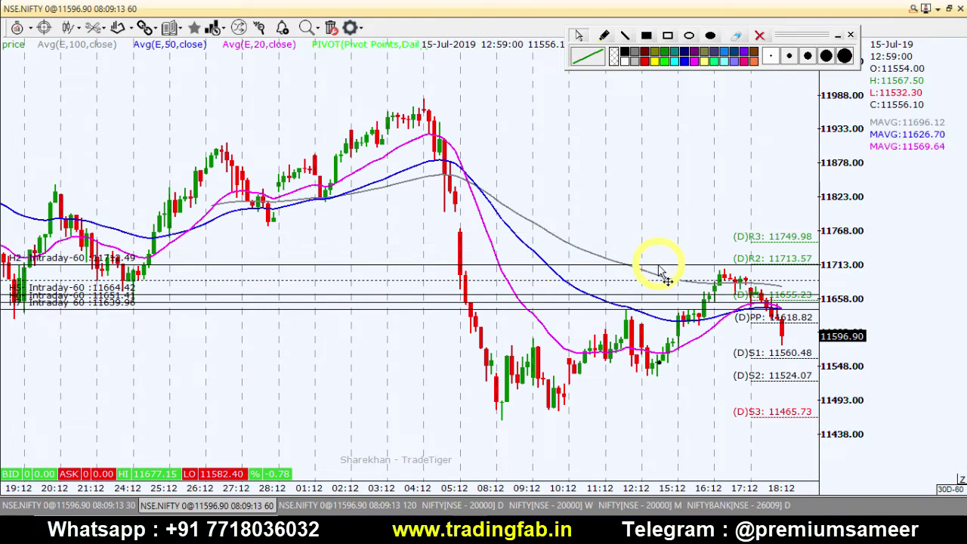
{"action": "left_click", "coordinate": [658, 265]}
{"action": "key", "text": "Delete"}
{"action": "left_click", "coordinate": [653, 294]}
{"action": "key", "text": "Delete"}
{"action": "left_click", "coordinate": [654, 302]}
{"action": "key", "text": "Delete"}
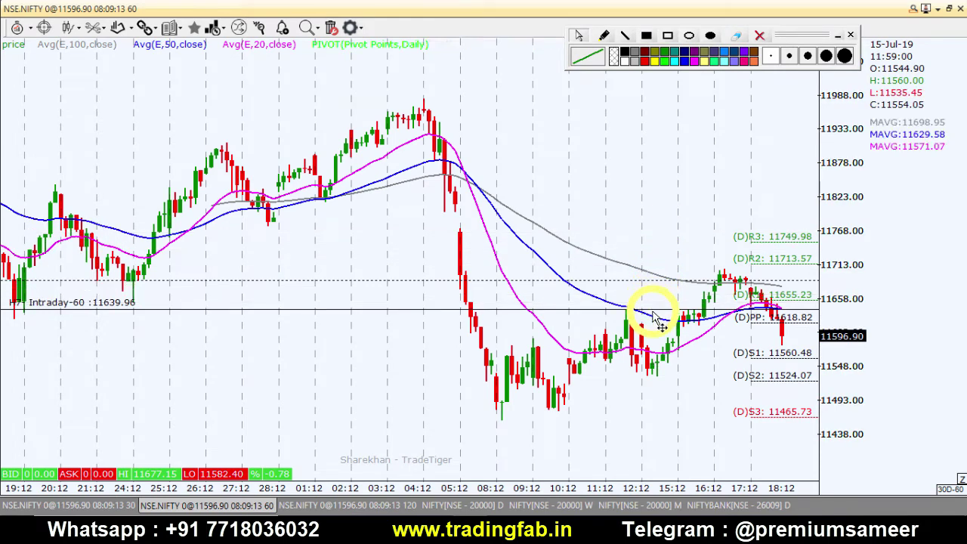
{"action": "left_click", "coordinate": [655, 311]}
{"action": "key", "text": "Delete"}
Draw horizontal support lines at about 11582.73 on the last candle's low, 11560.41 on the S1 pivot, and 11544.63 on the mid-July candle closes
{"action": "scroll", "coordinate": [785, 300], "scroll_direction": "up", "scroll_amount": 2}
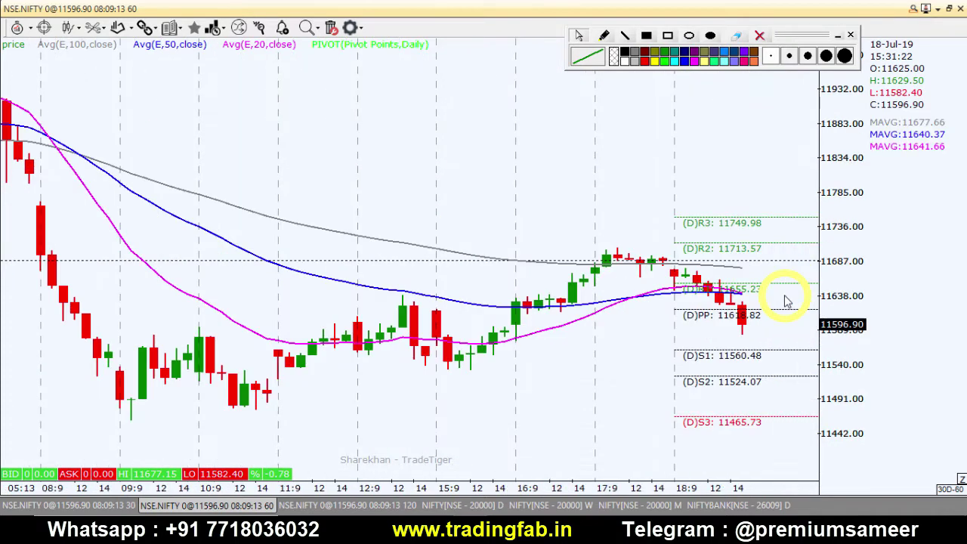
{"action": "scroll", "coordinate": [785, 300], "scroll_direction": "up", "scroll_amount": 2}
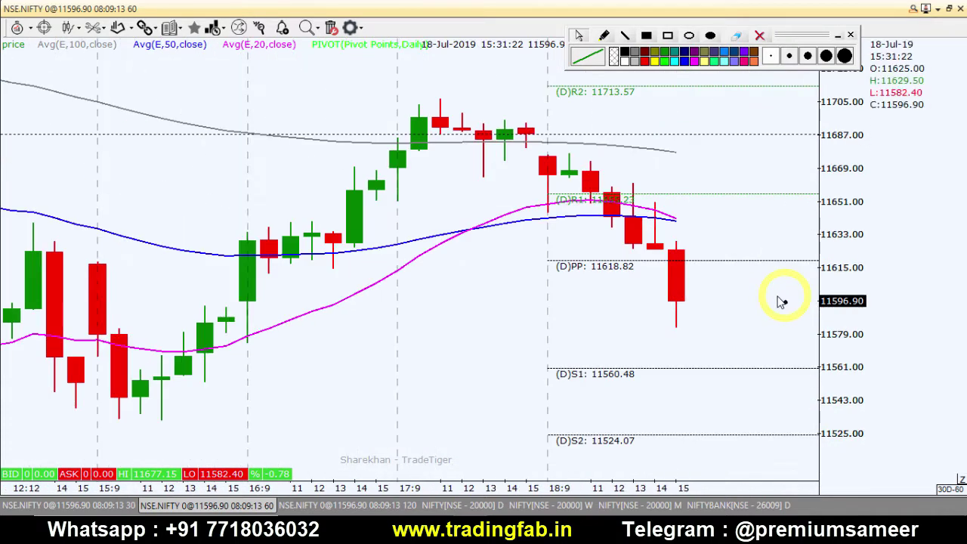
{"action": "left_click", "coordinate": [722, 326]}
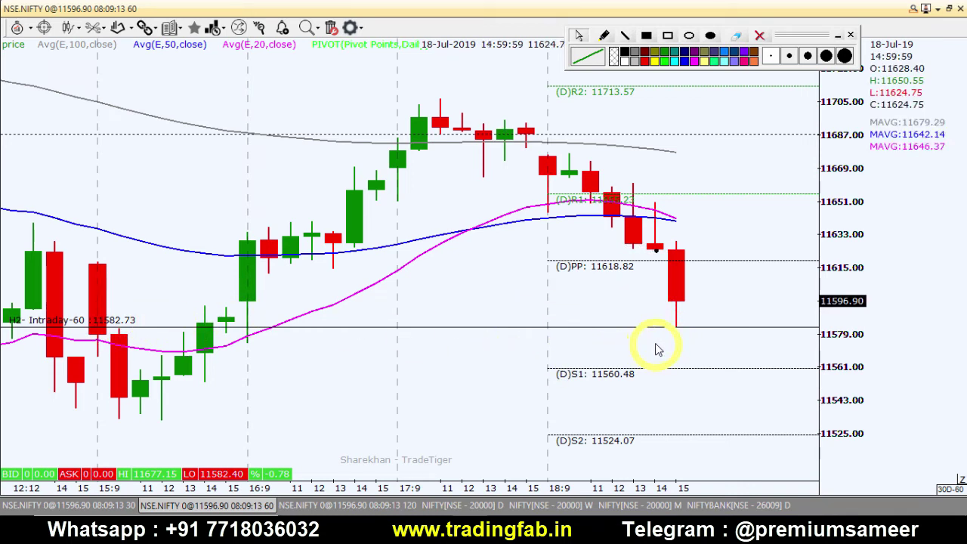
{"action": "left_click_drag", "start_coordinate": [655, 346], "coordinate": [662, 374]}
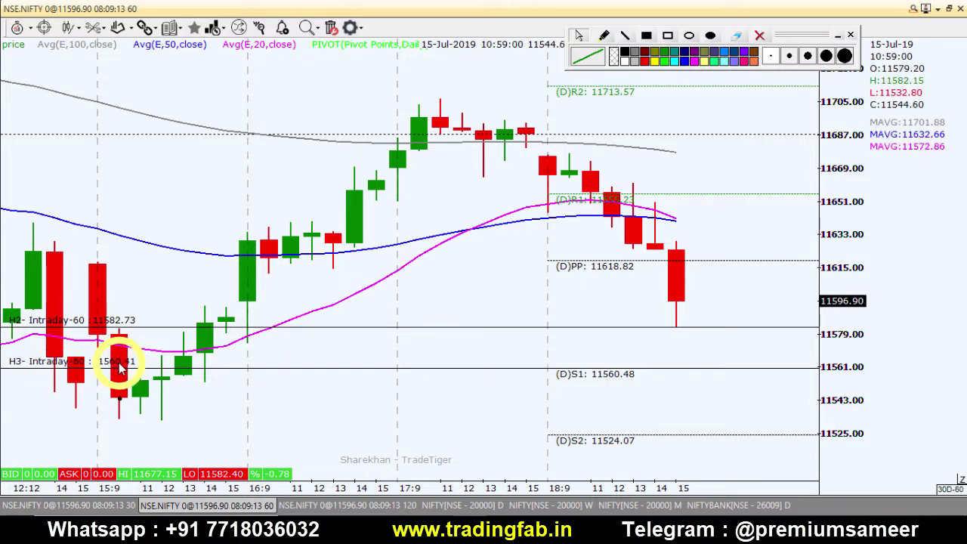
{"action": "left_click_drag", "start_coordinate": [309, 417], "coordinate": [339, 403]}
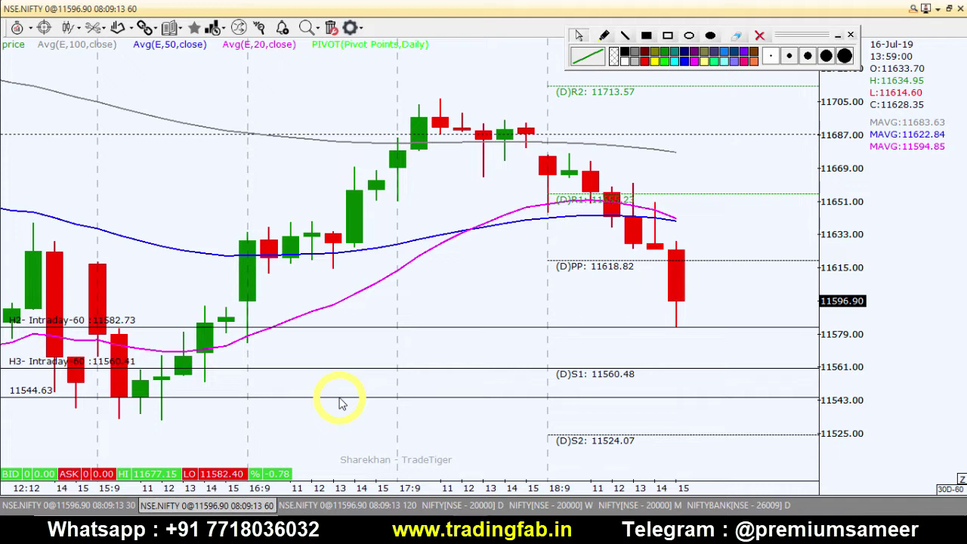
{"action": "left_click_drag", "start_coordinate": [339, 402], "coordinate": [339, 401]}
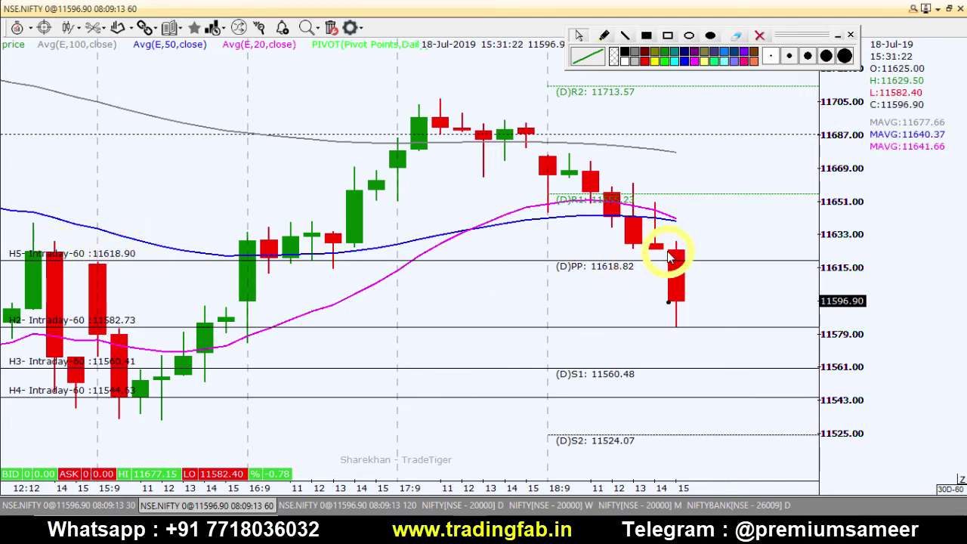
Draw horizontal resistance lines at about 11618.90 on the daily pivot, 11634.29, and 11642.37 near the 20 and 50 moving averages
{"action": "left_click", "coordinate": [689, 233]}
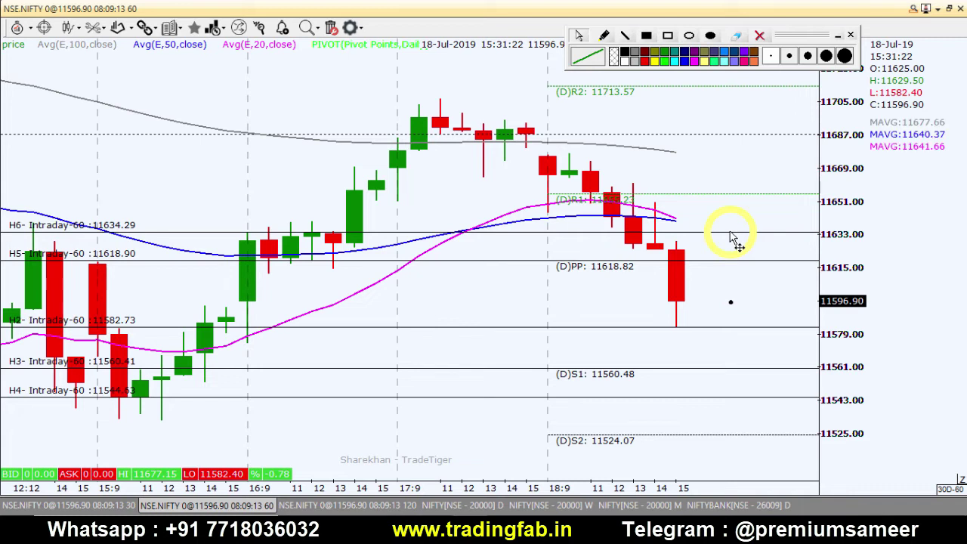
{"action": "left_click_drag", "start_coordinate": [730, 239], "coordinate": [739, 222]}
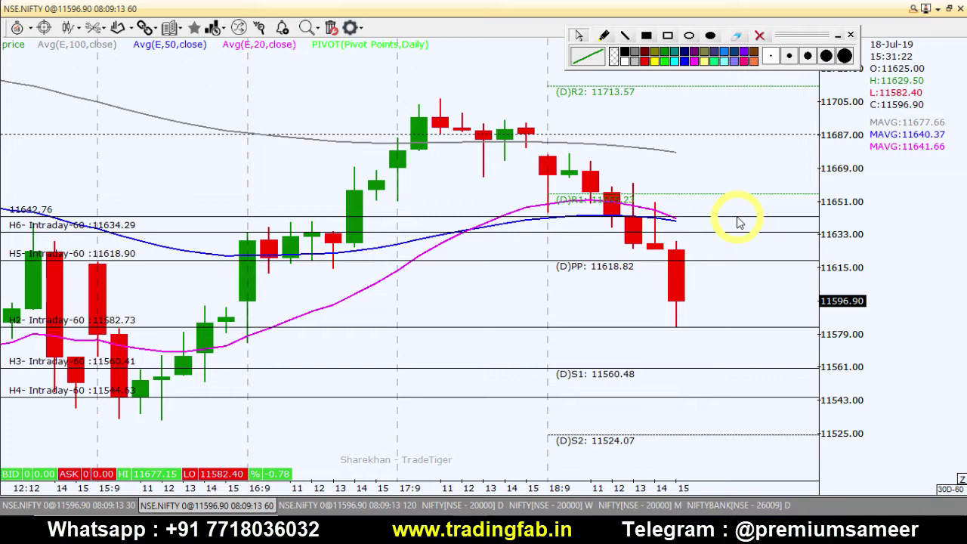
{"action": "left_click_drag", "start_coordinate": [739, 224], "coordinate": [742, 223]}
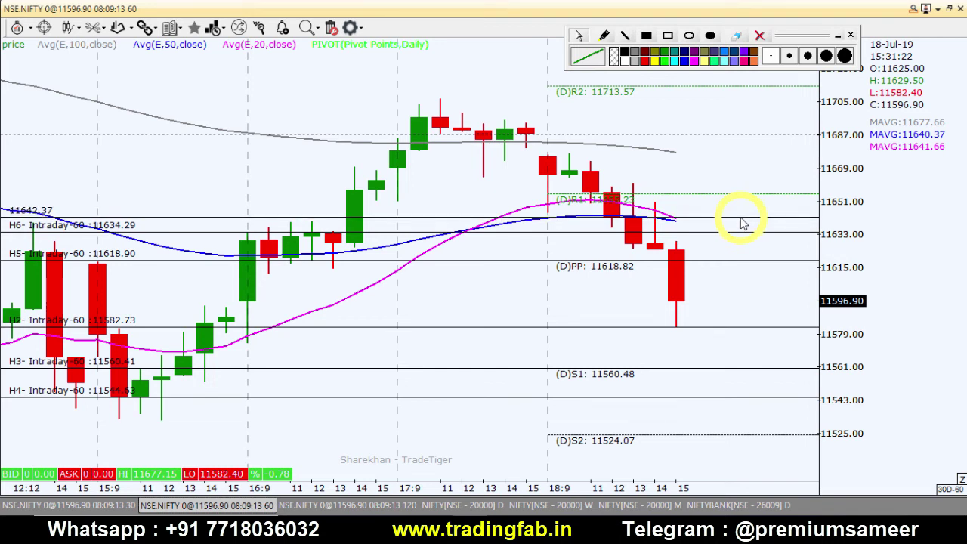
{"action": "left_click_drag", "start_coordinate": [743, 224], "coordinate": [743, 224]}
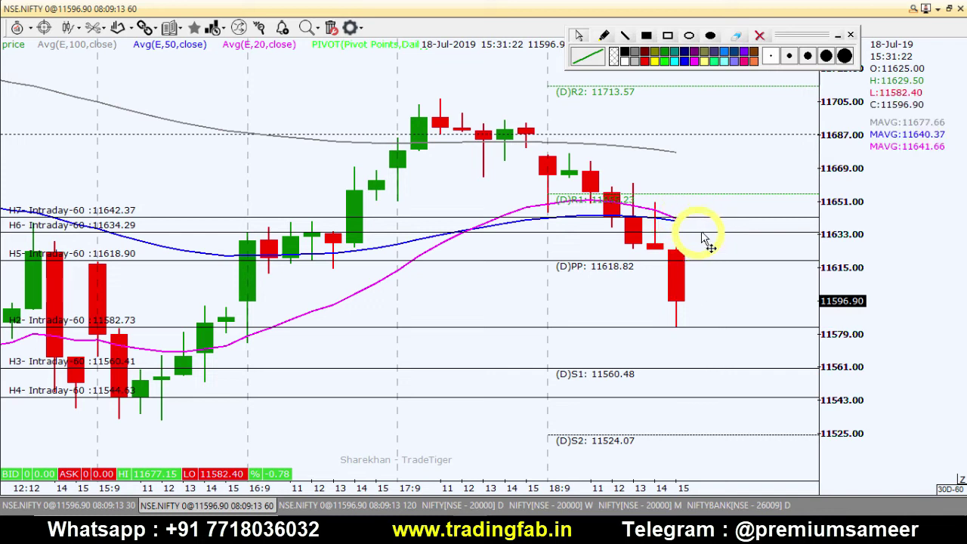